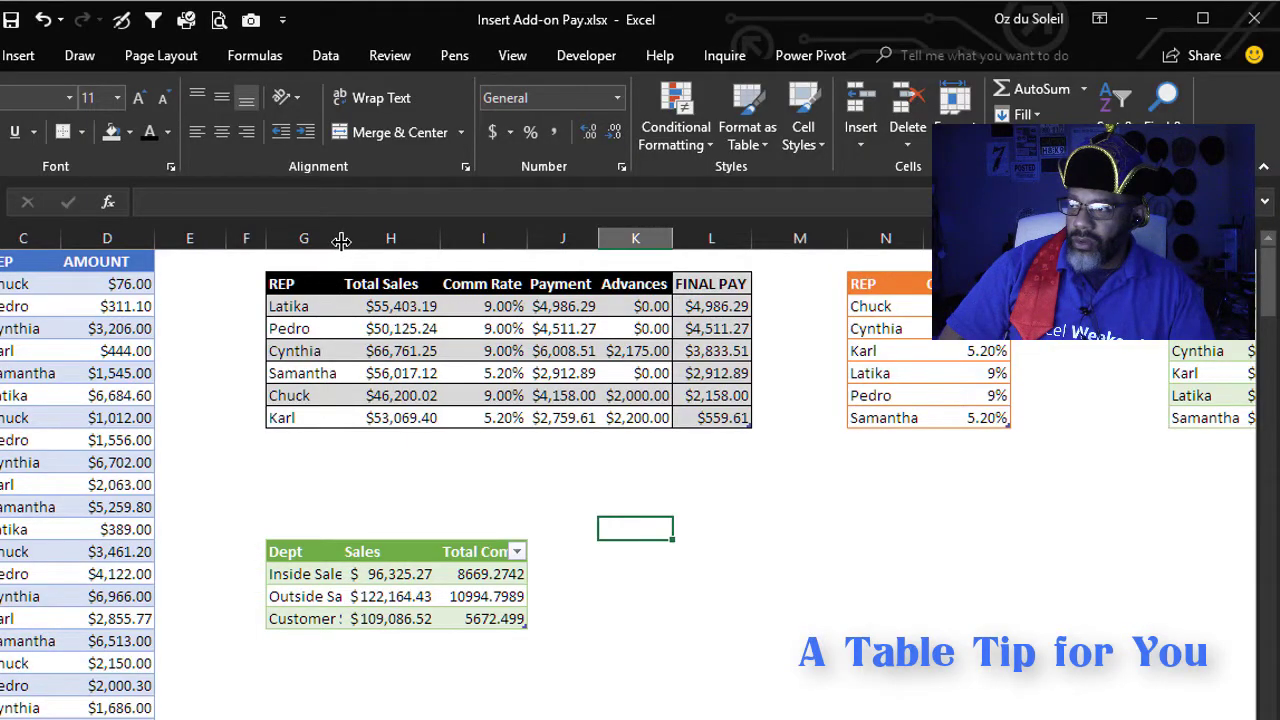
# Widen column G to fit the department names and refresh all the workbook's queries.
pyautogui.moveTo(341, 240); pyautogui.dragTo(420, 240)
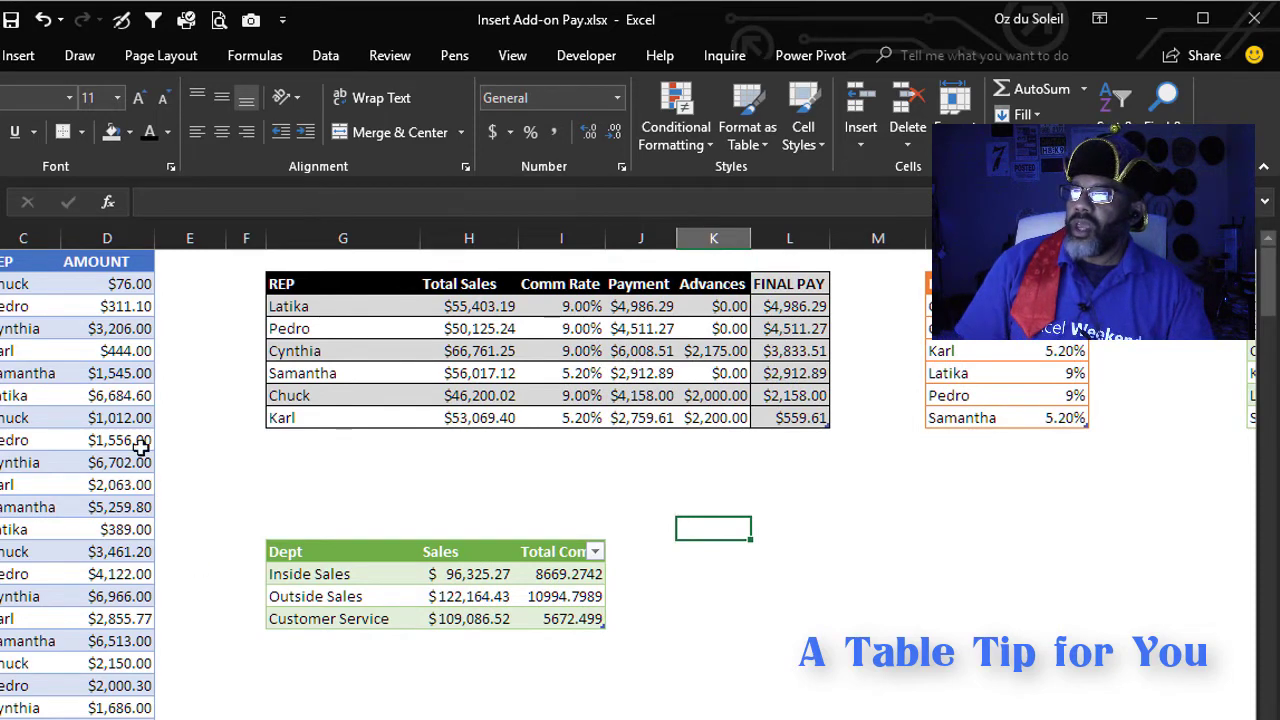
pyautogui.click(130, 418)
pyautogui.click(326, 55)
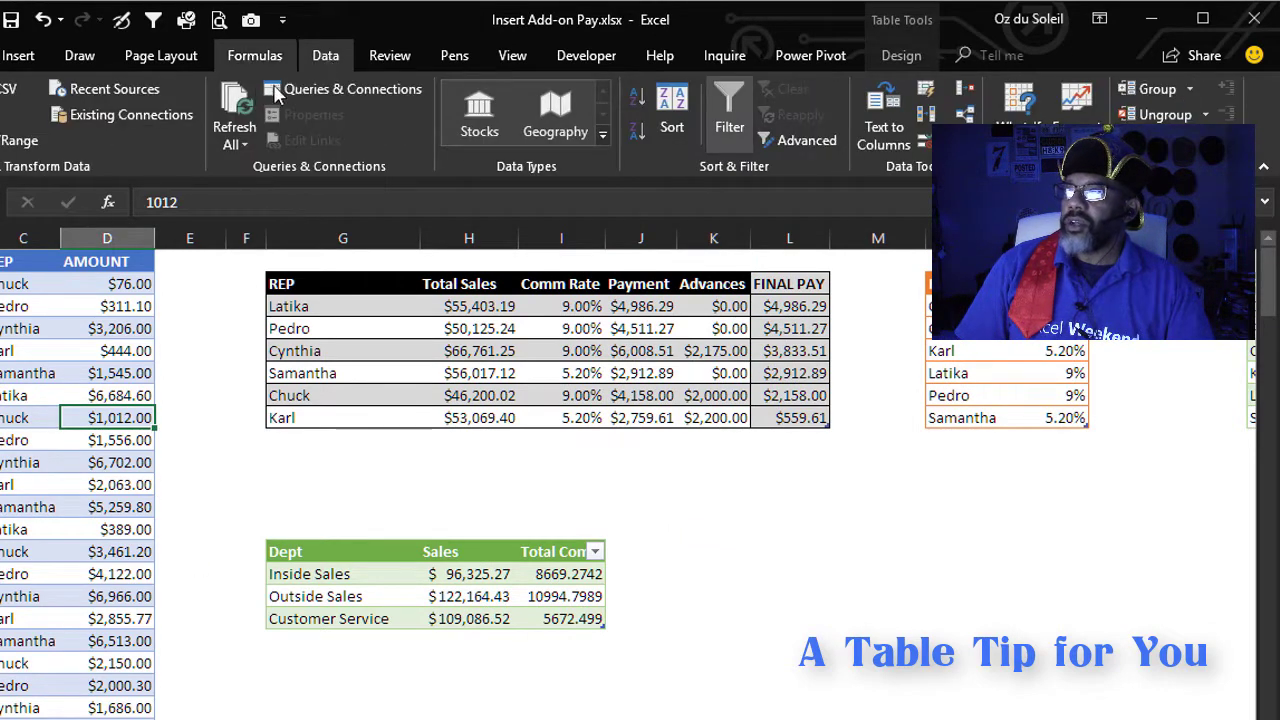
pyautogui.click(245, 102)
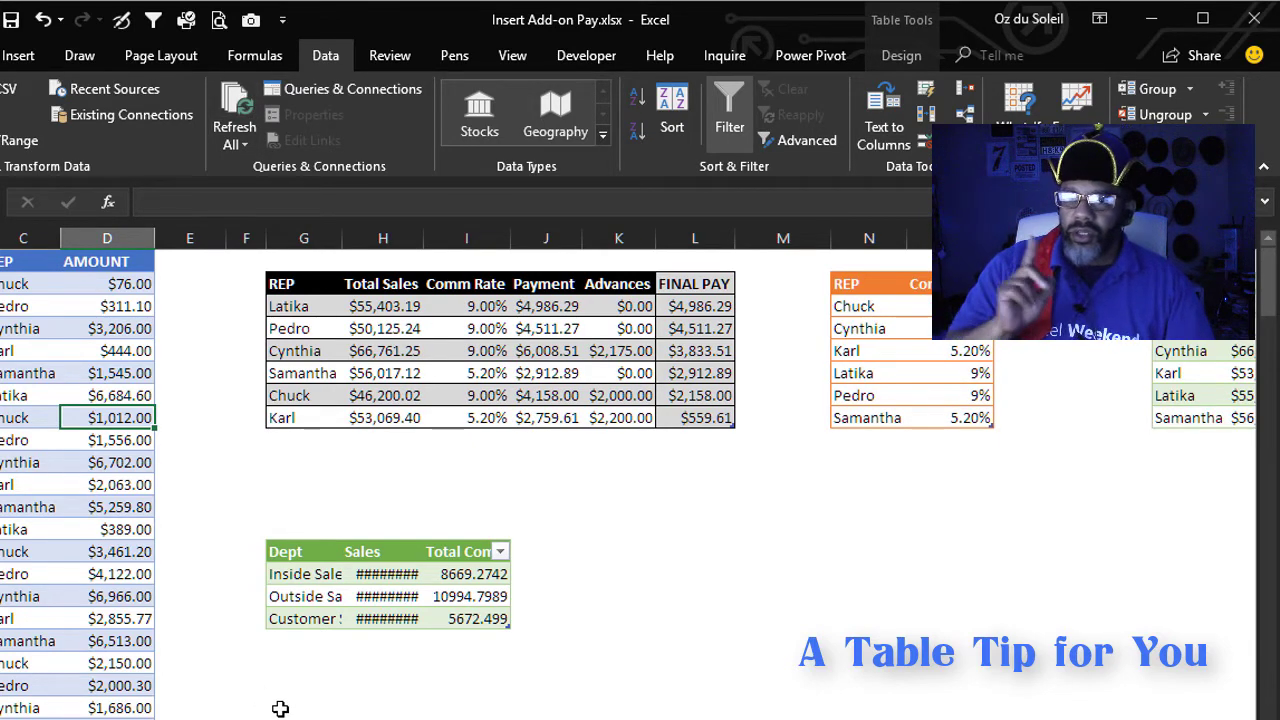
# Turn off Adjust column width in the external data properties of the Final Tally table.
pyautogui.click(444, 371)
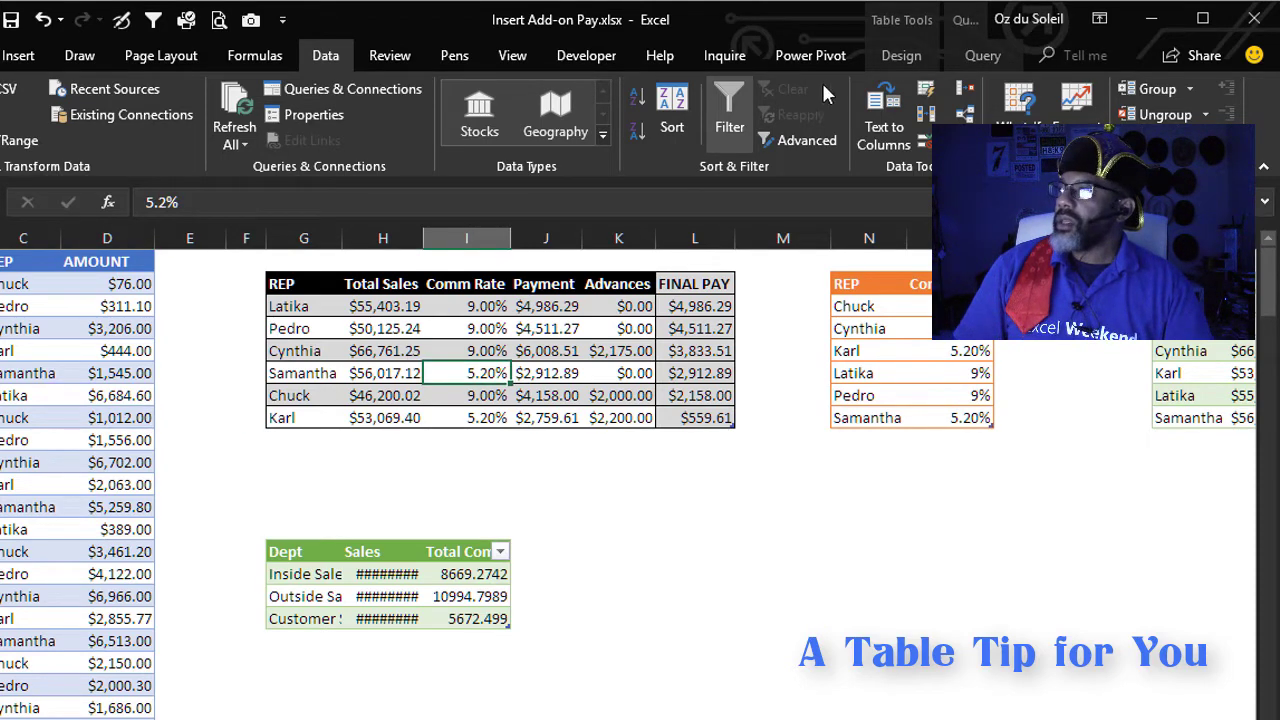
pyautogui.click(884, 57)
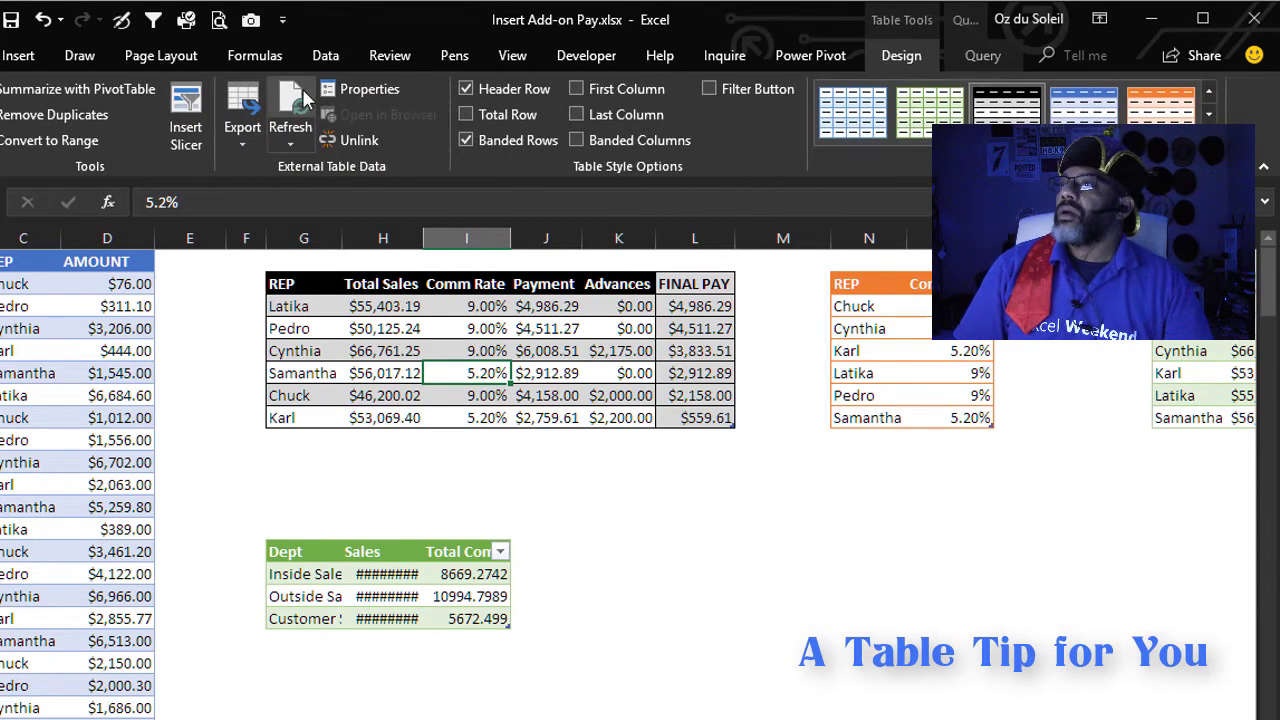
pyautogui.click(356, 91)
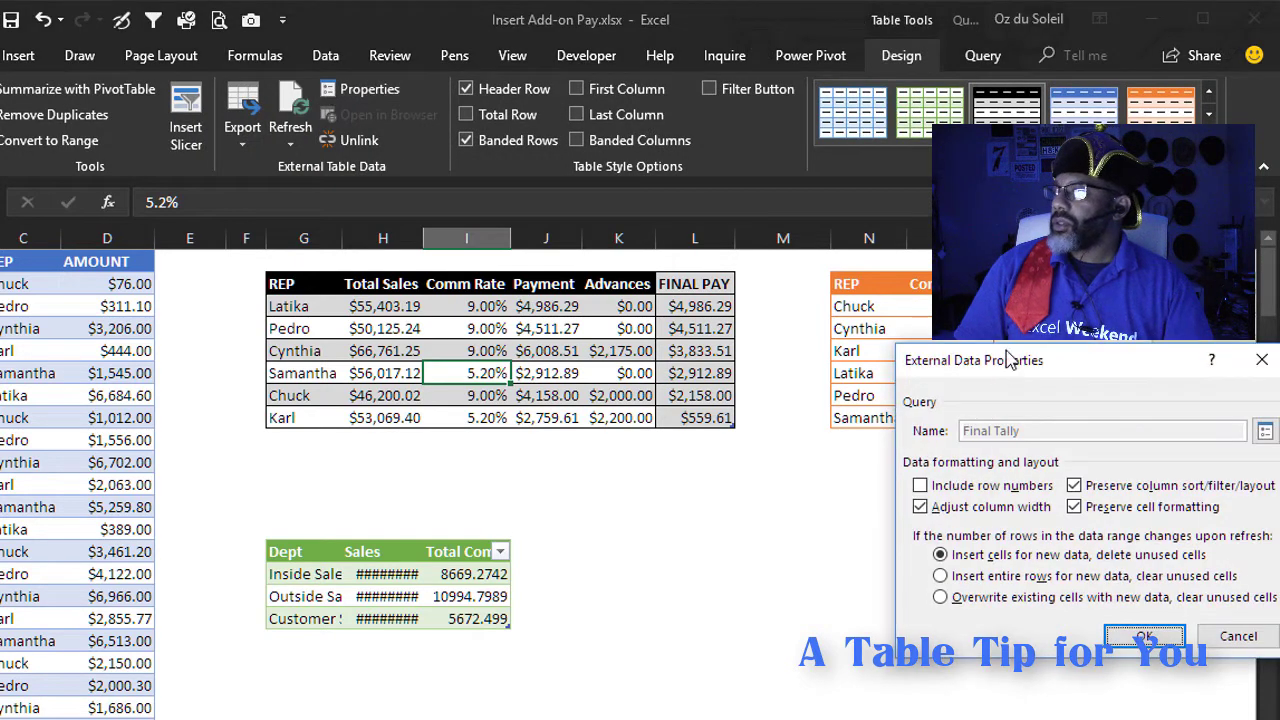
pyautogui.moveTo(1010, 360); pyautogui.dragTo(854, 343)
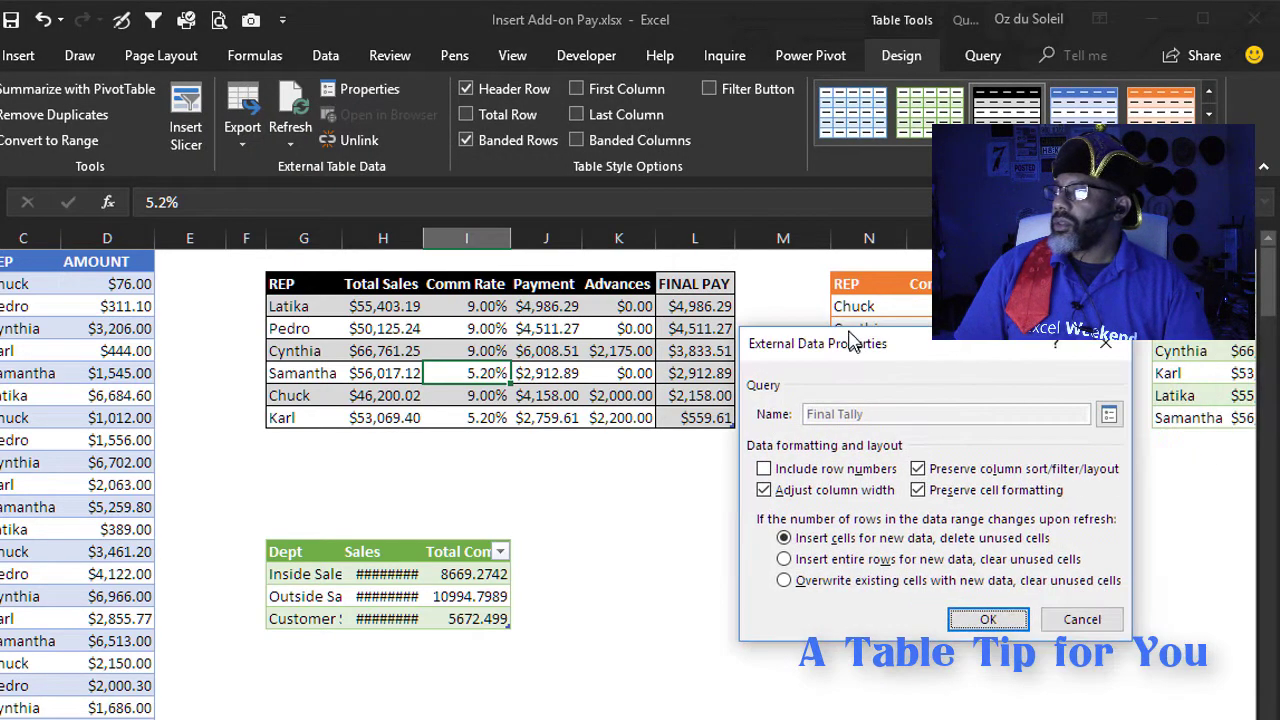
pyautogui.click(764, 490)
pyautogui.click(988, 619)
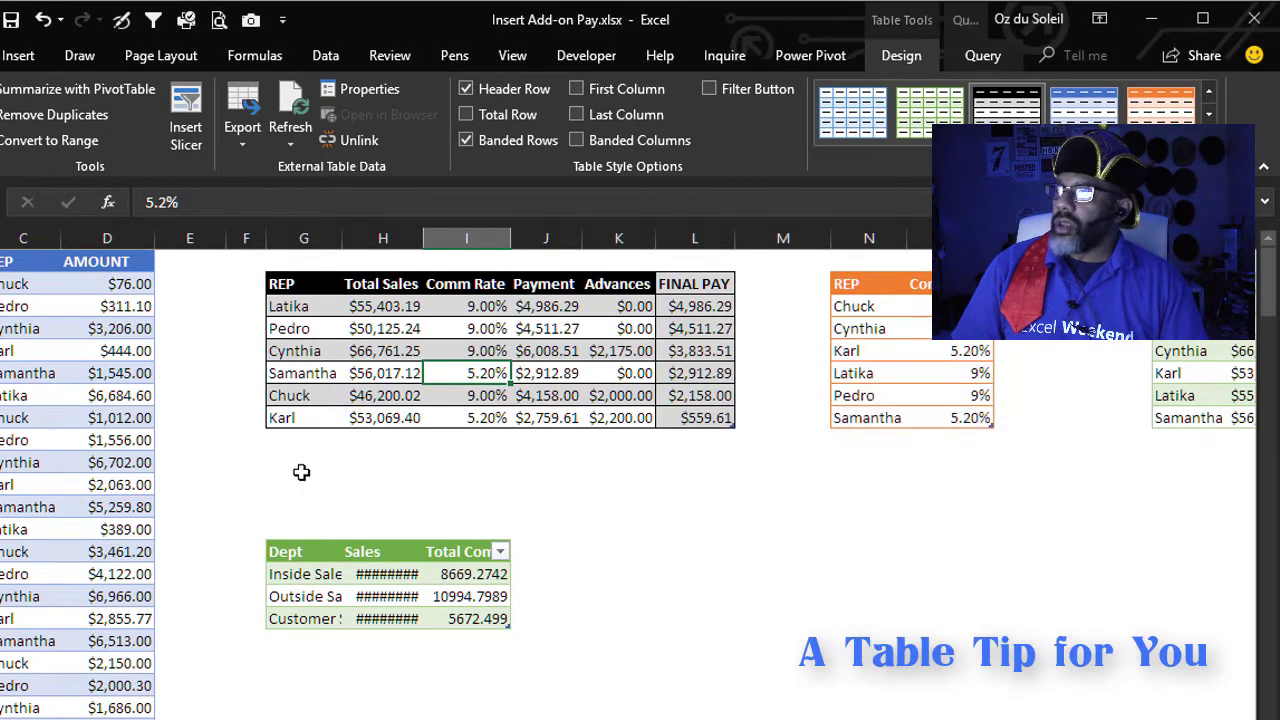
# Widen columns G and H so the department names and sales amounts fit.
pyautogui.click(351, 478)
pyautogui.moveTo(419, 232); pyautogui.dragTo(436, 234)
pyautogui.doubleClick(340, 236)
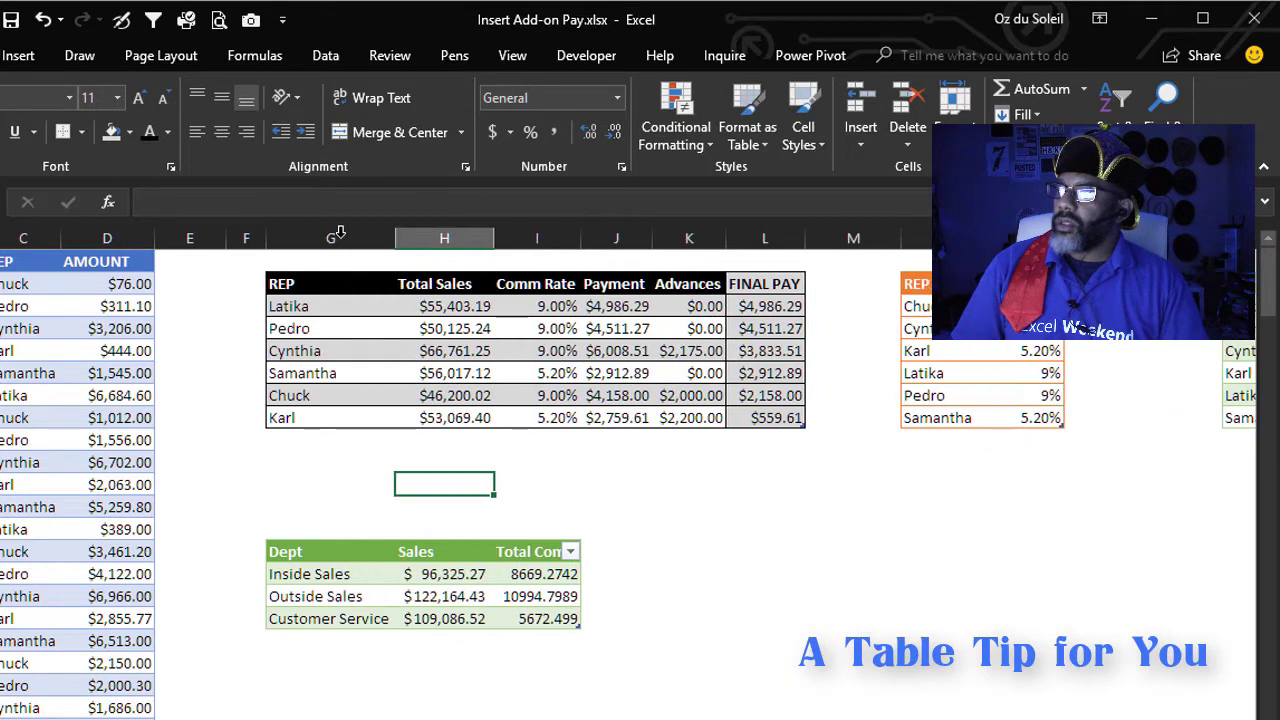
pyautogui.click(234, 493)
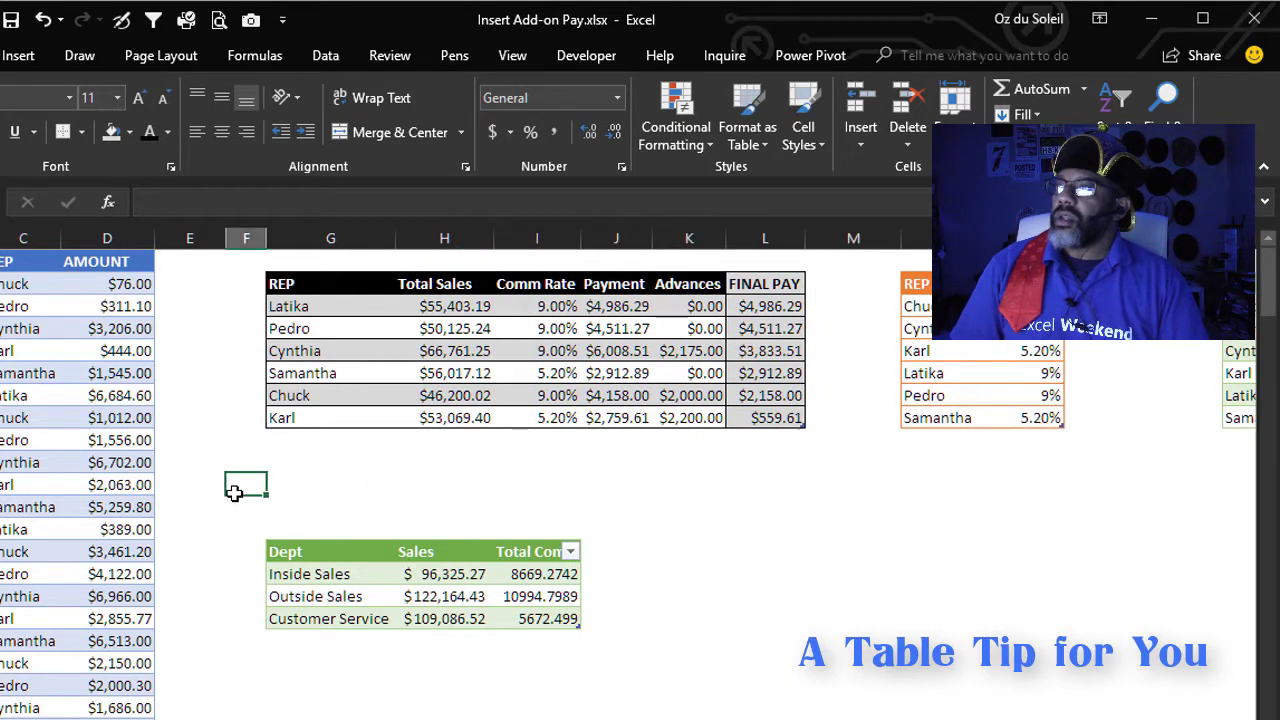
# Open the Departments query in the Power Query Editor and examine the query dependencies diagram of the workbook.
pyautogui.click(326, 55)
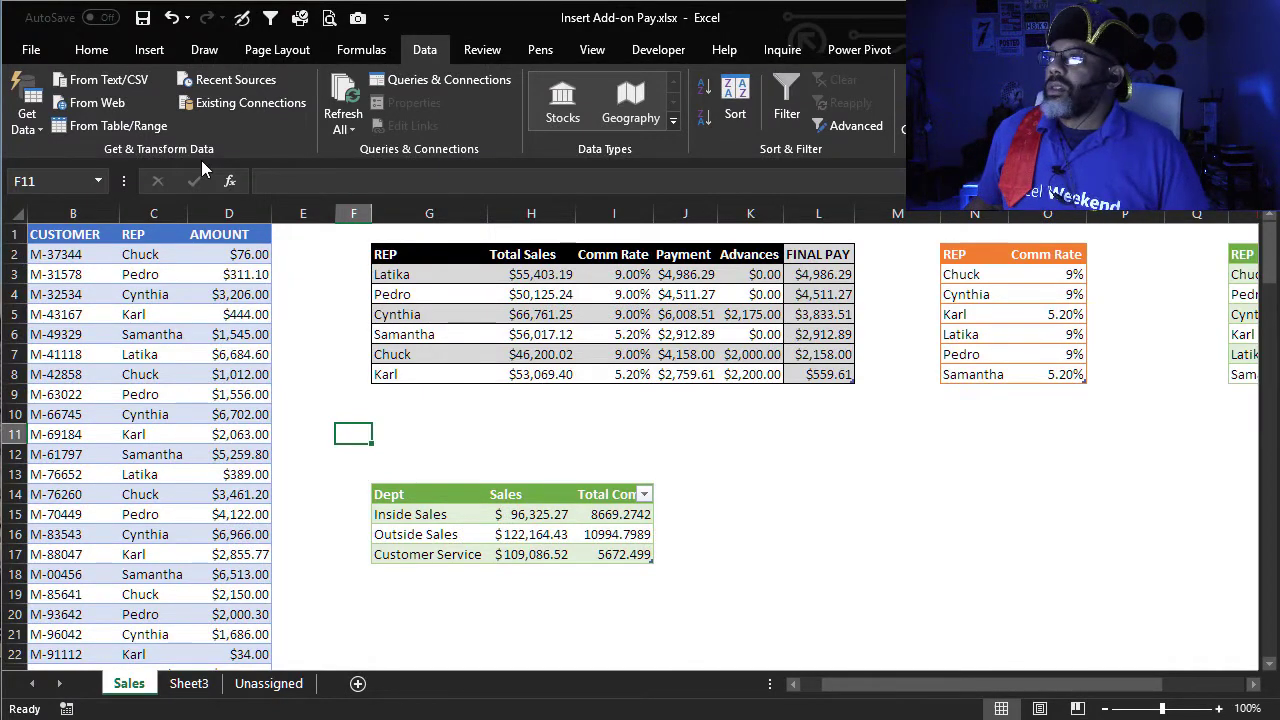
pyautogui.click(410, 82)
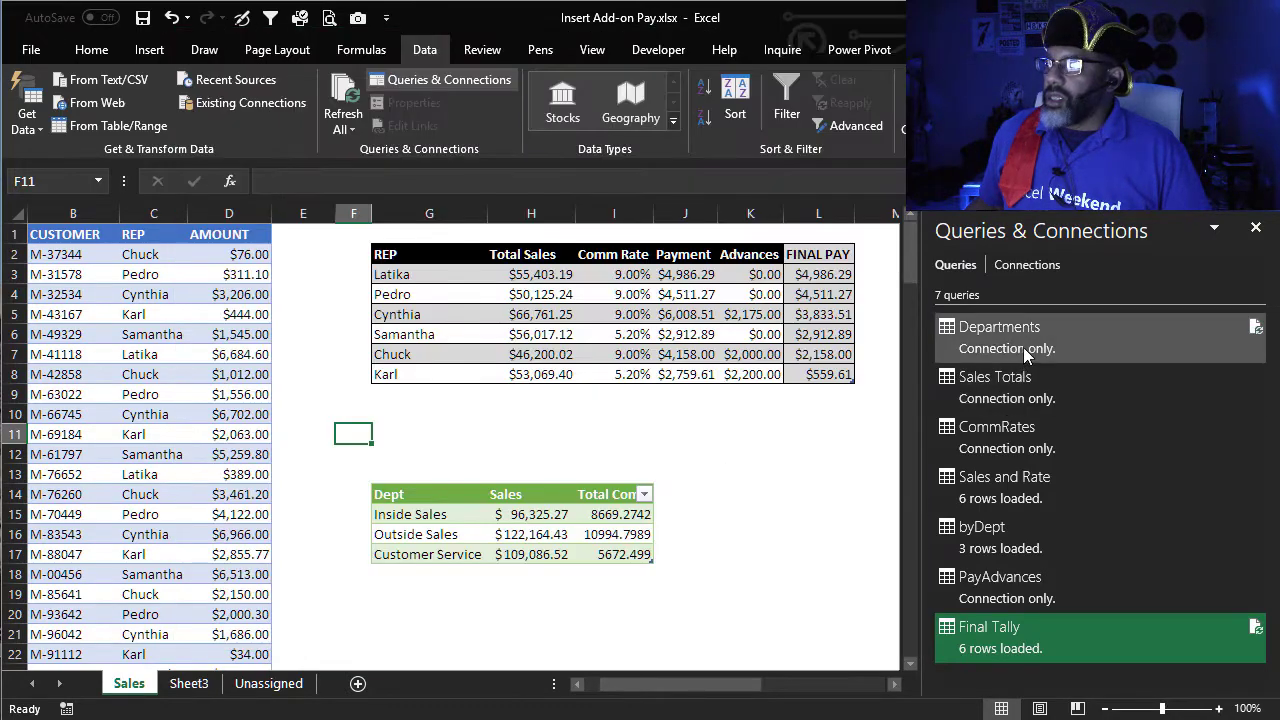
pyautogui.moveTo(1023, 347)
pyautogui.click(725, 538)
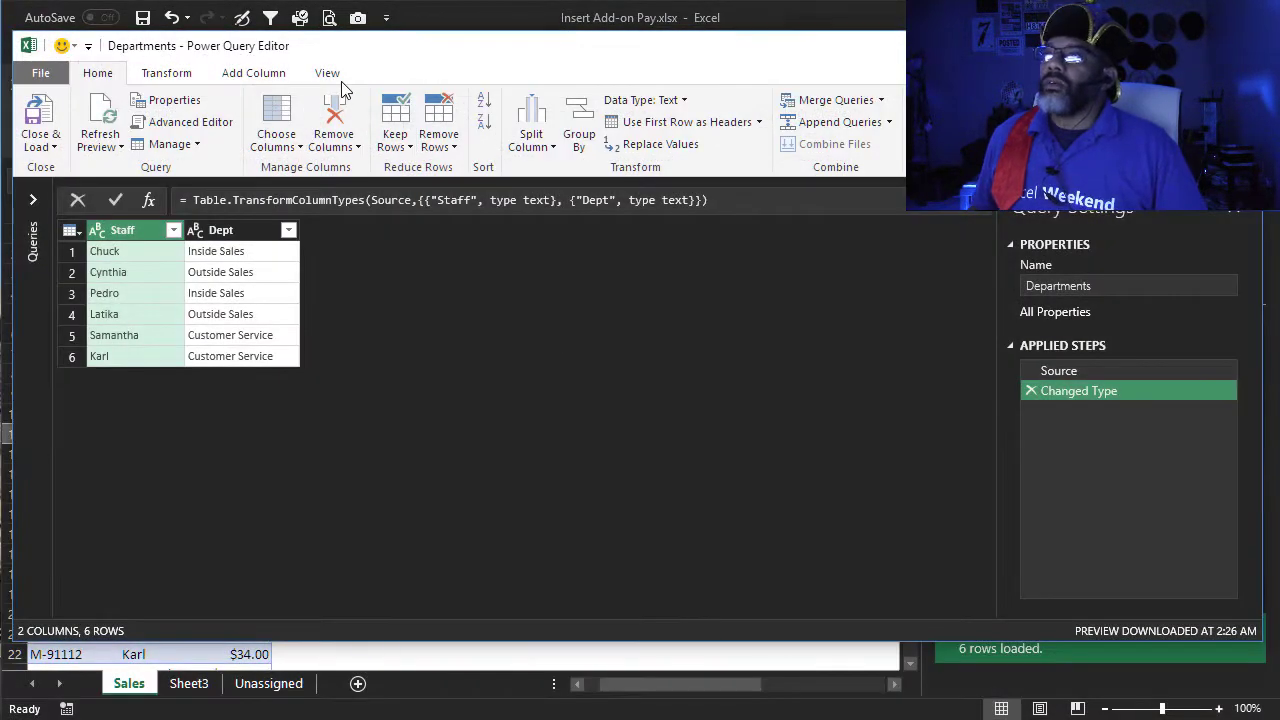
pyautogui.click(330, 75)
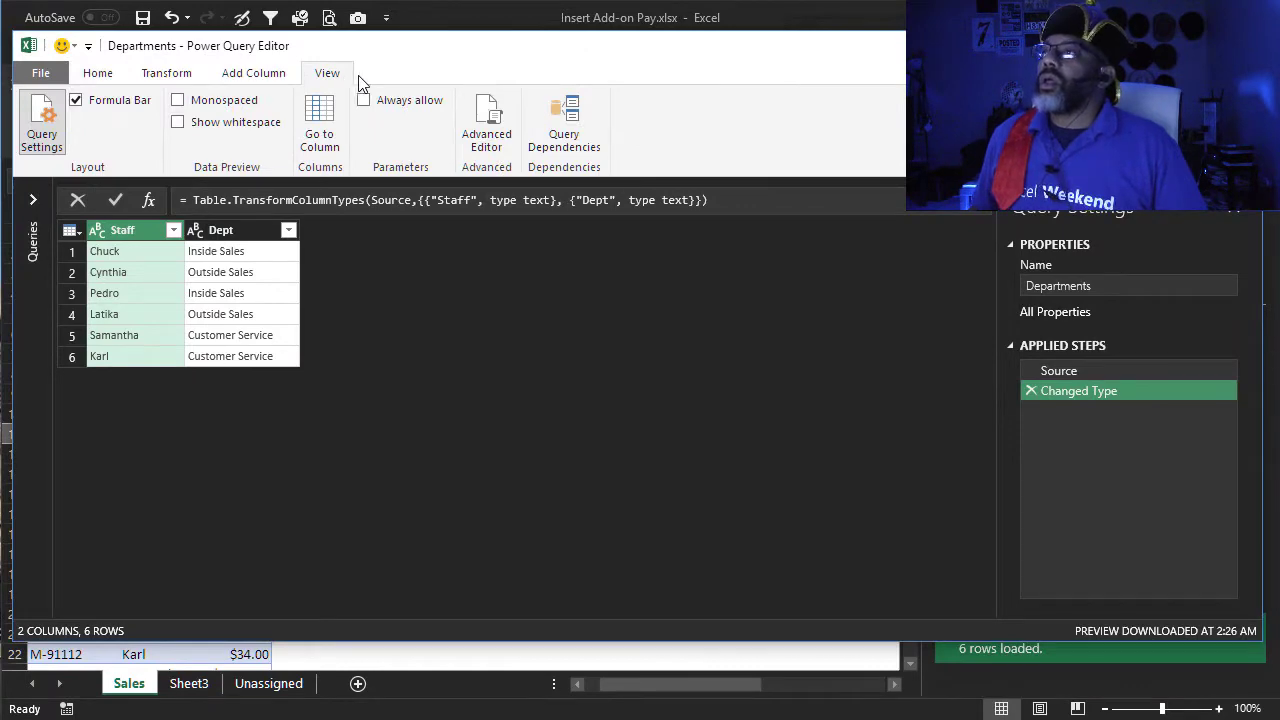
pyautogui.click(556, 128)
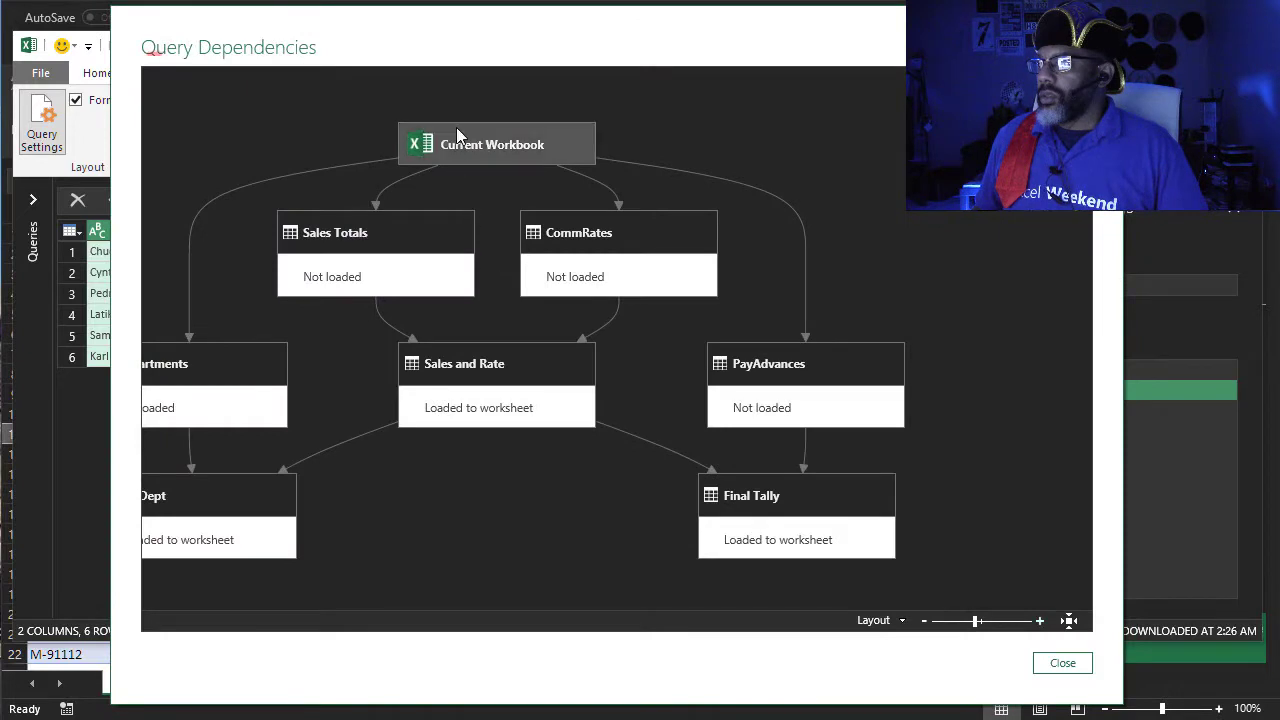
pyautogui.moveTo(456, 127); pyautogui.dragTo(594, 122)
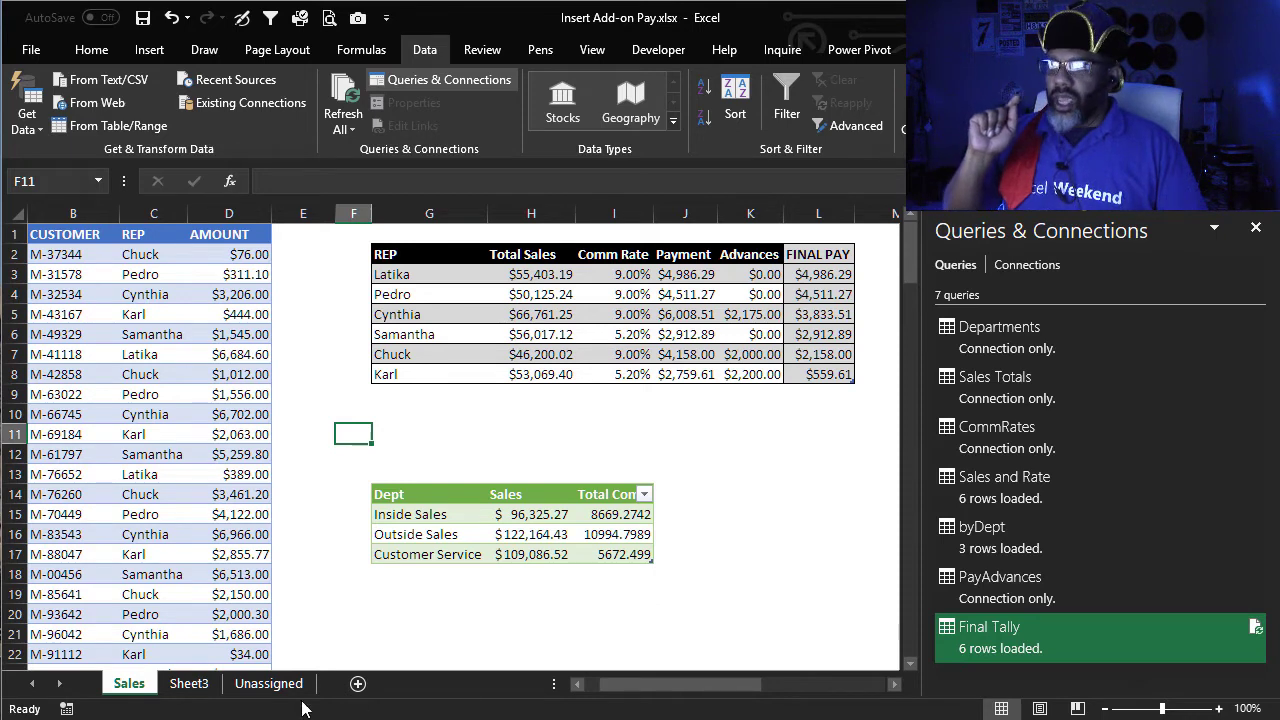
# Load the TOTAL, RATE and ADD-ON table from the Unassigned sheet into the Power Query Editor.
pyautogui.click(270, 684)
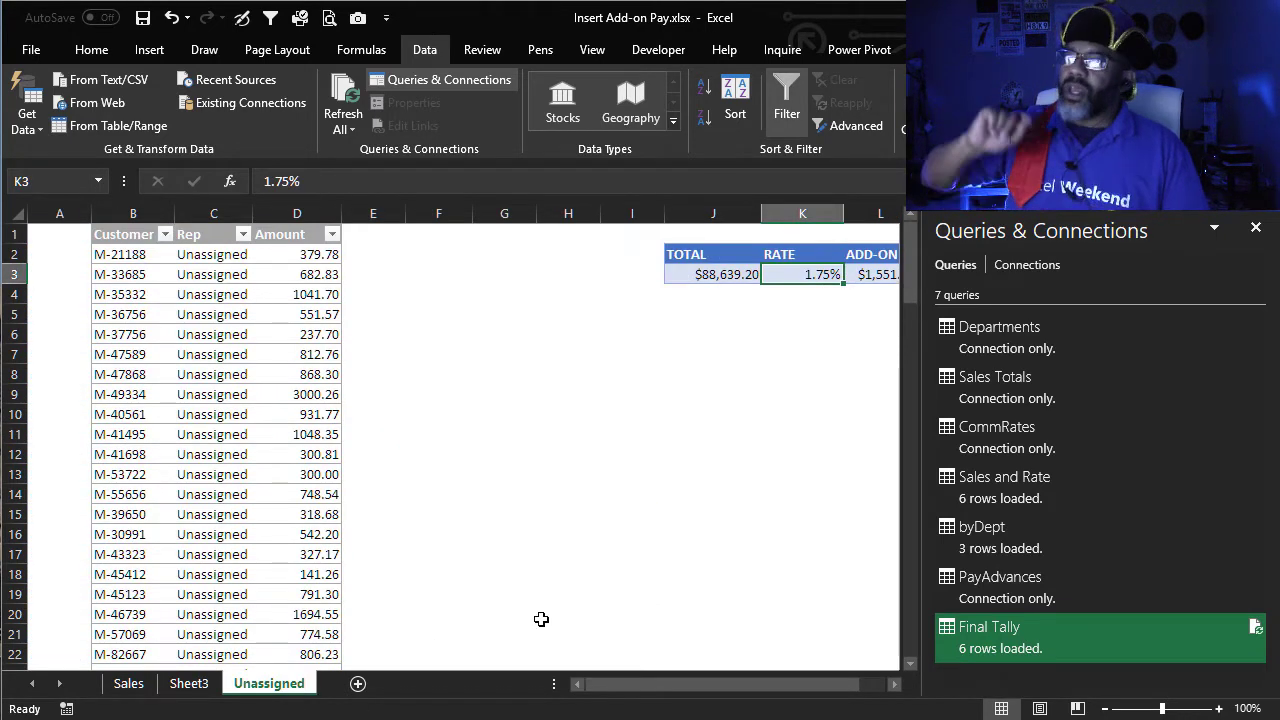
pyautogui.click(1256, 228)
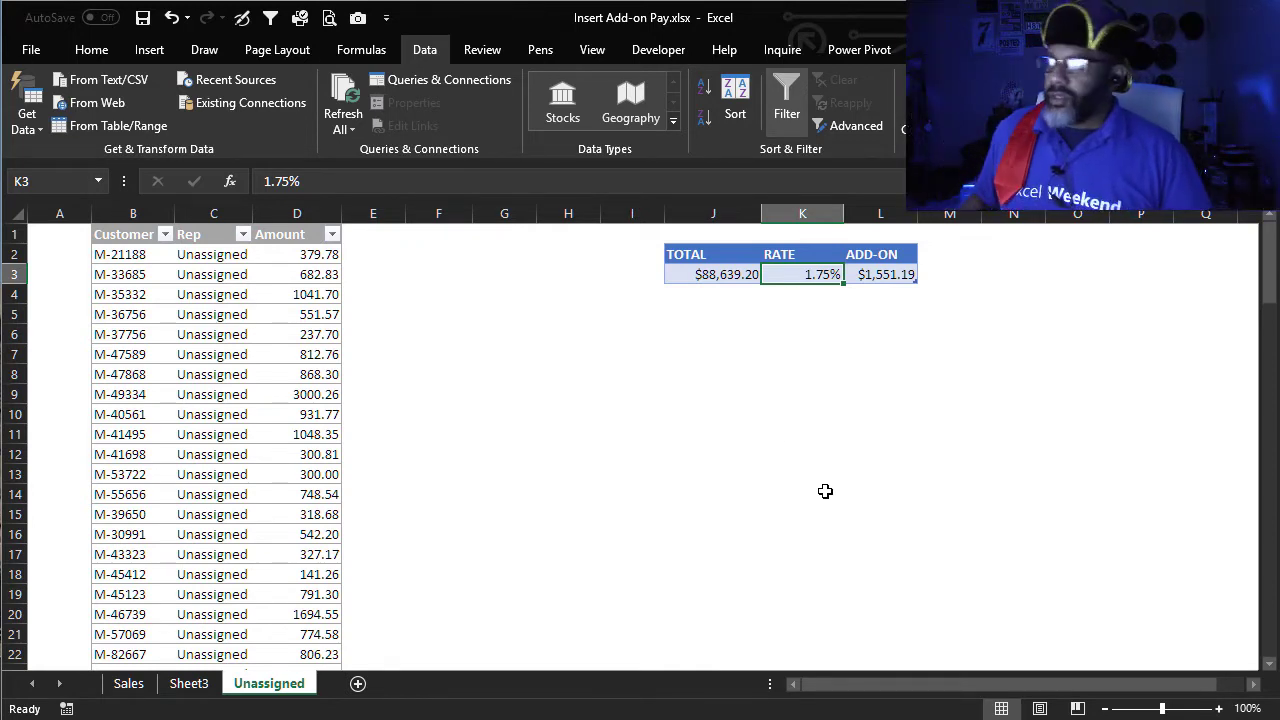
pyautogui.click(714, 274)
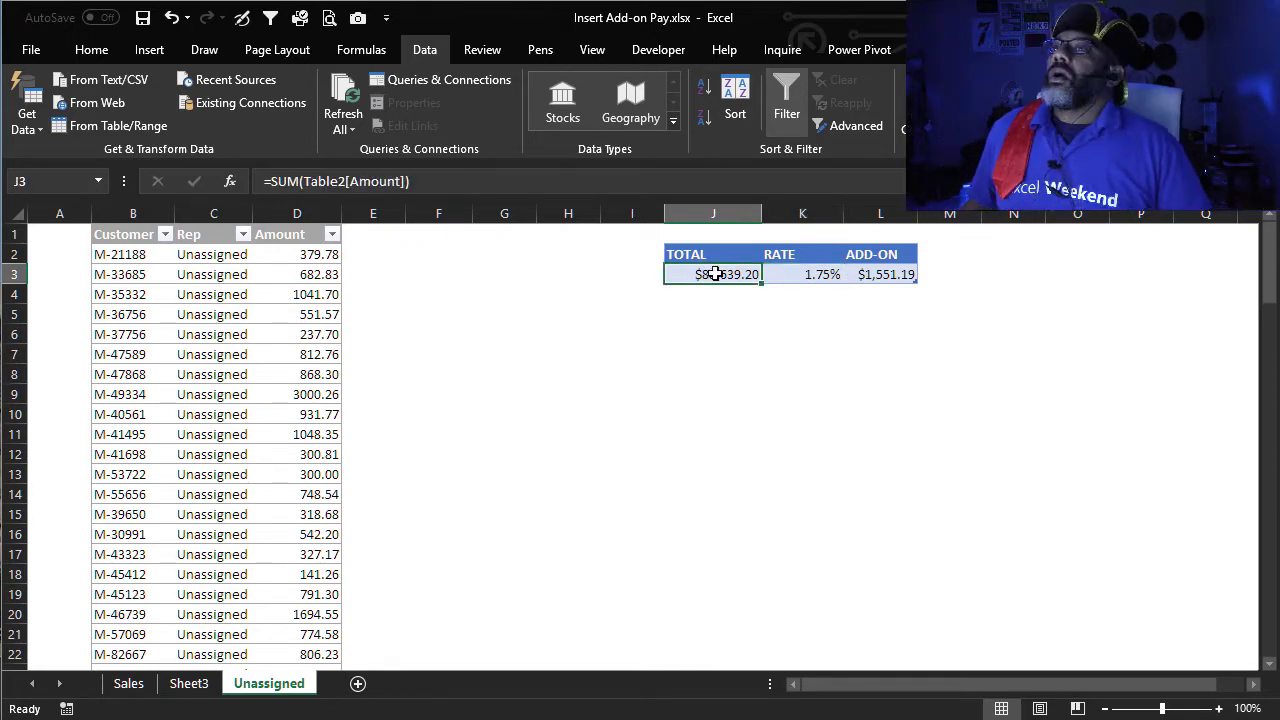
pyautogui.click(120, 126)
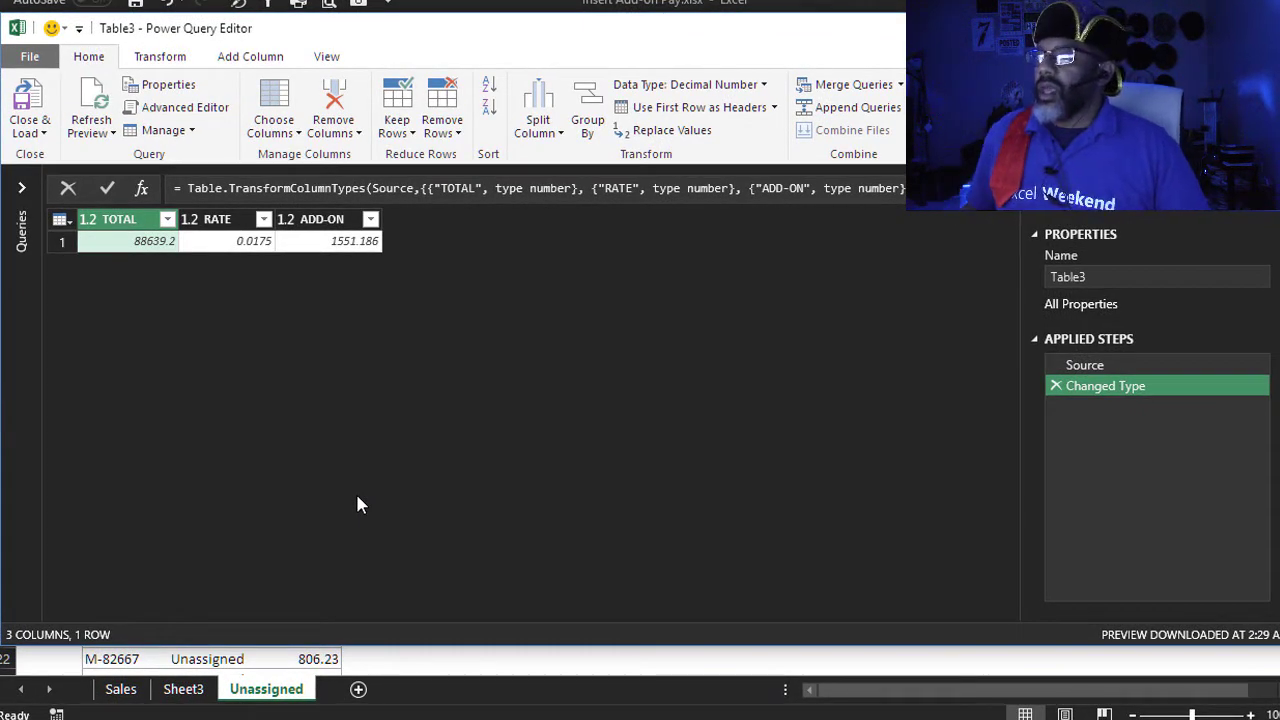
# Drill down into the single ADD-ON value and rename the query as ADDED.
pyautogui.click(333, 246)
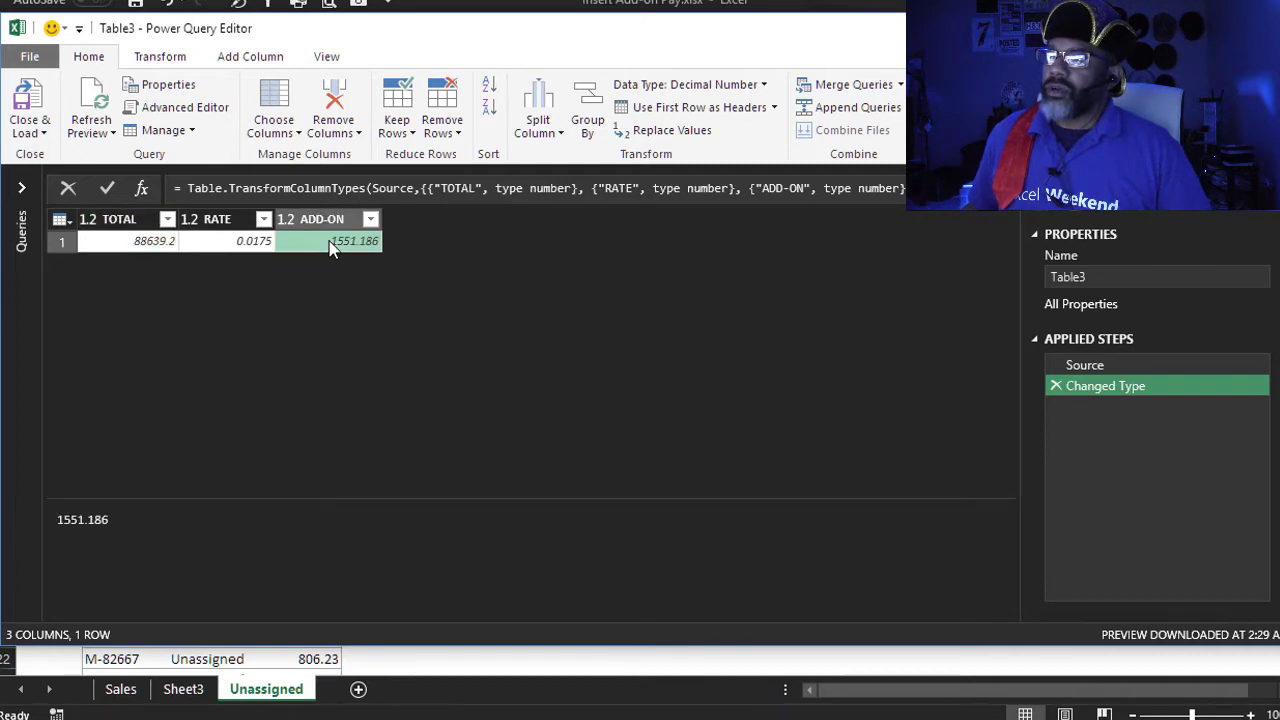
pyautogui.rightClick(331, 245)
pyautogui.click(377, 333)
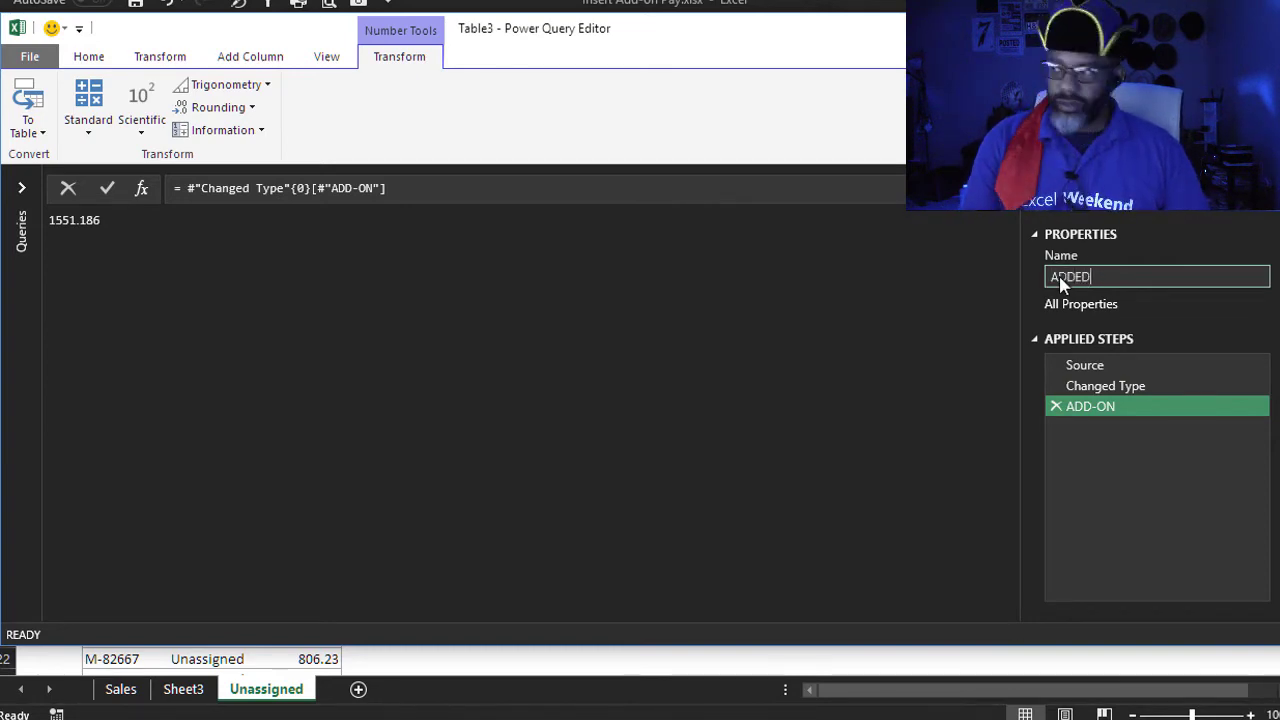
pyautogui.press('Return')
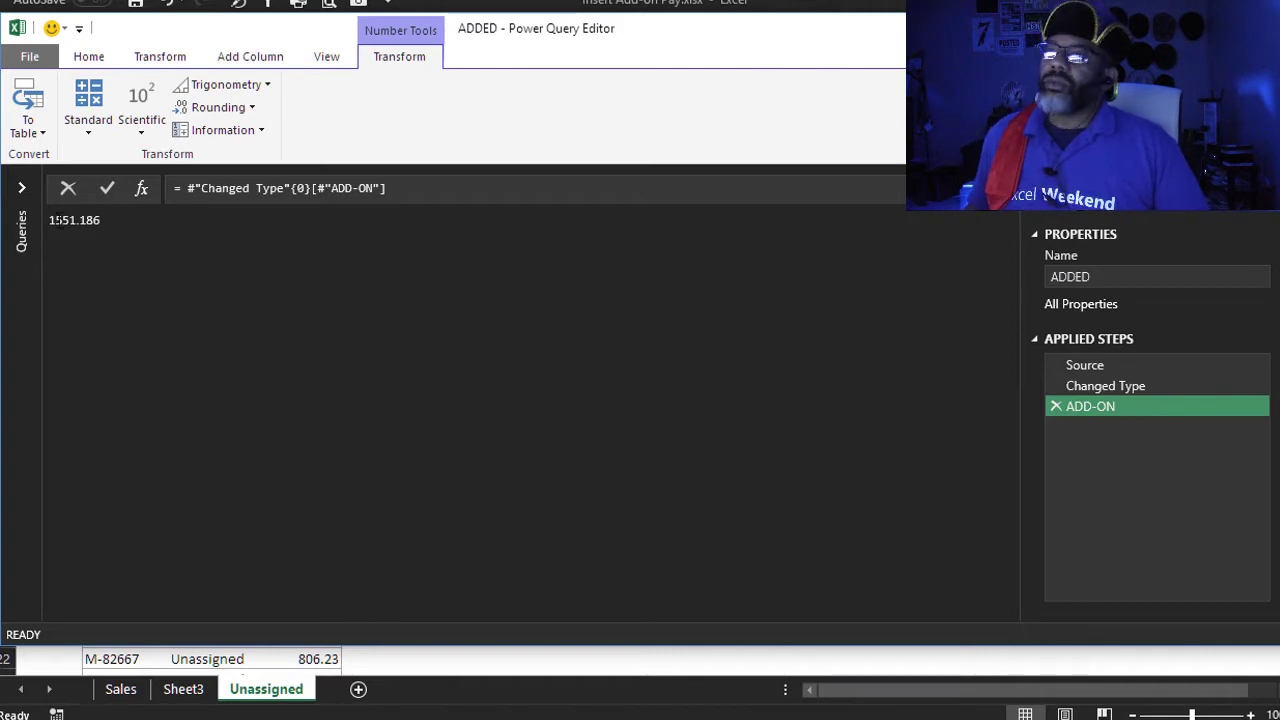
# In the Sales and Rate query, change the Payment column's formula to [Total Sales]*[Comm Rate]+ADDED, and close and load the queries.
pyautogui.click(24, 190)
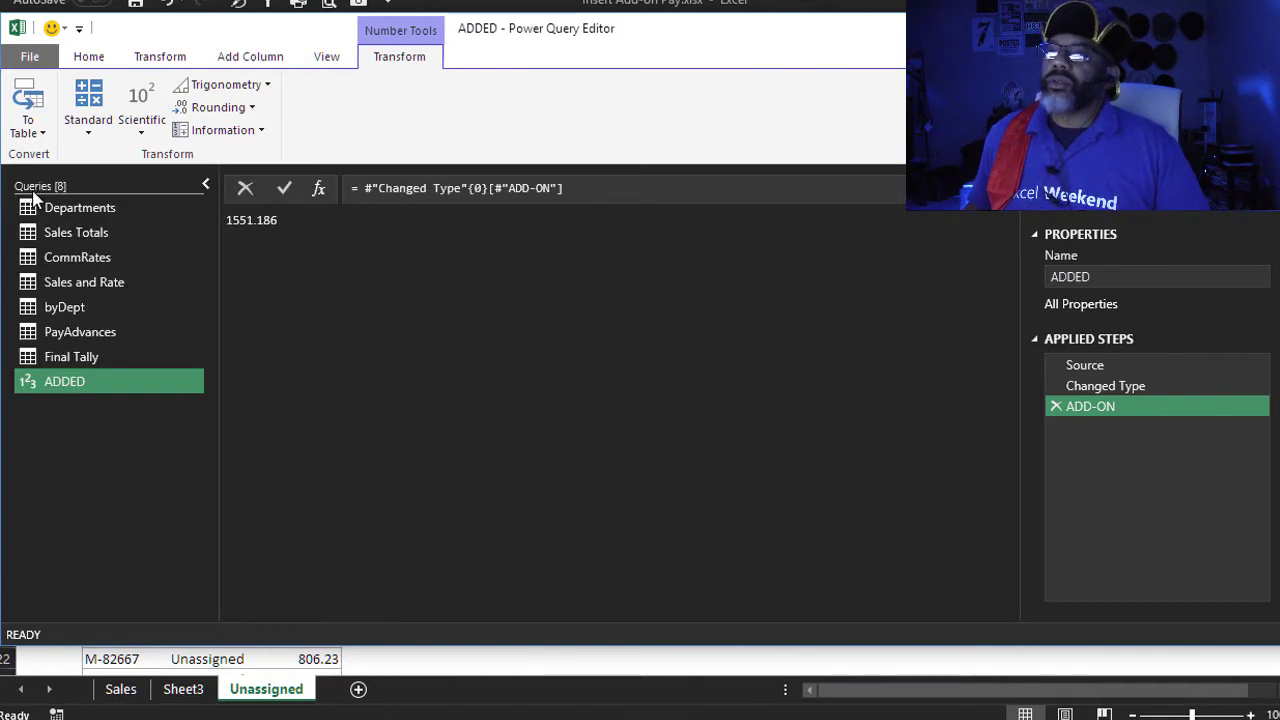
pyautogui.click(27, 283)
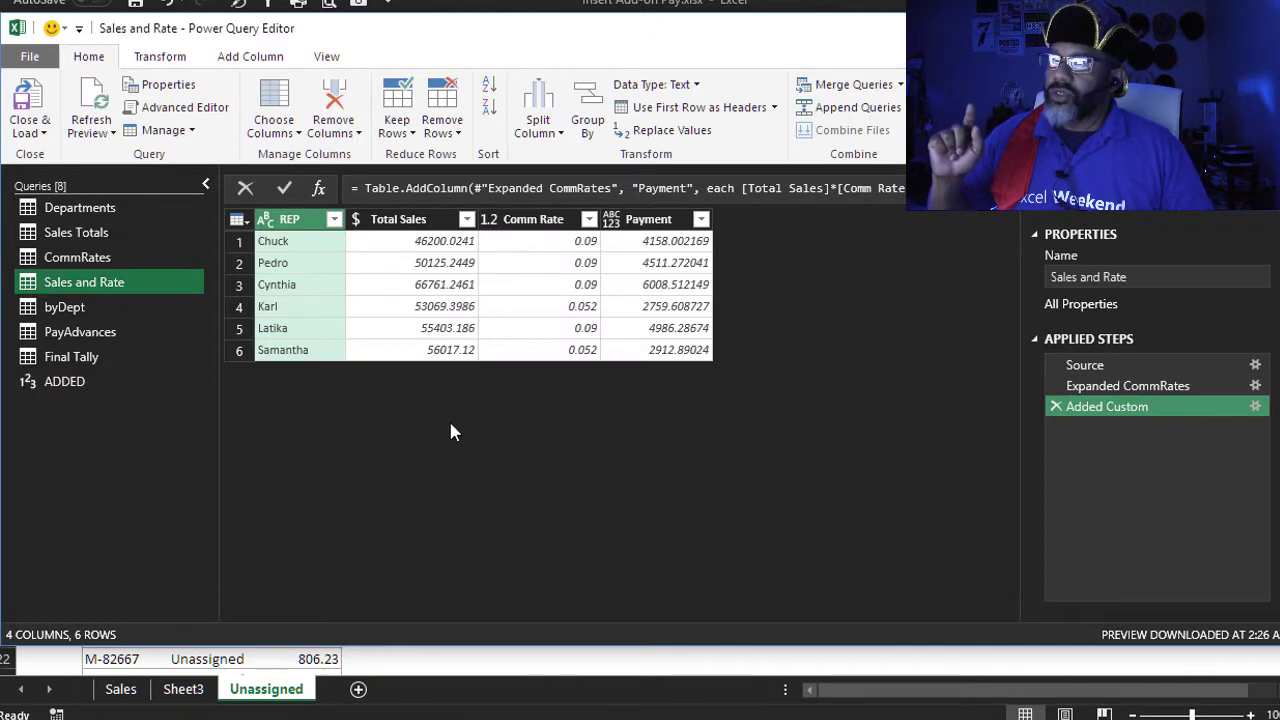
pyautogui.click(655, 241)
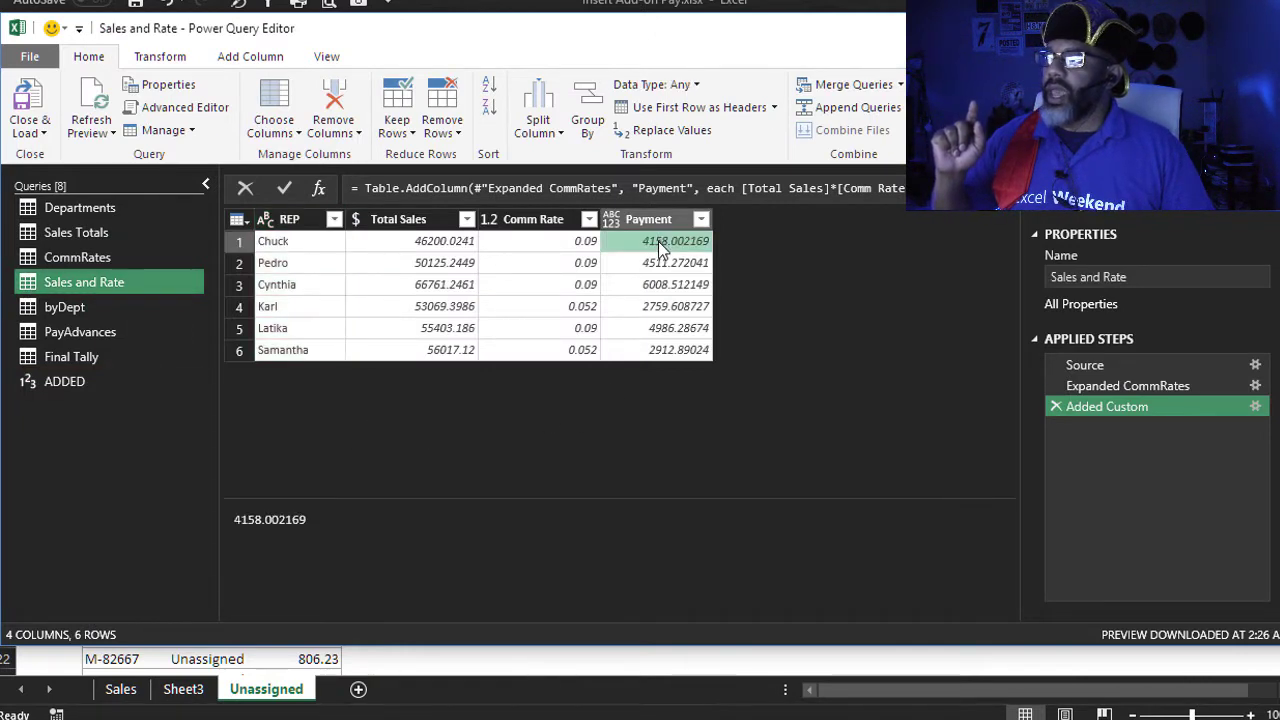
pyautogui.click(1256, 406)
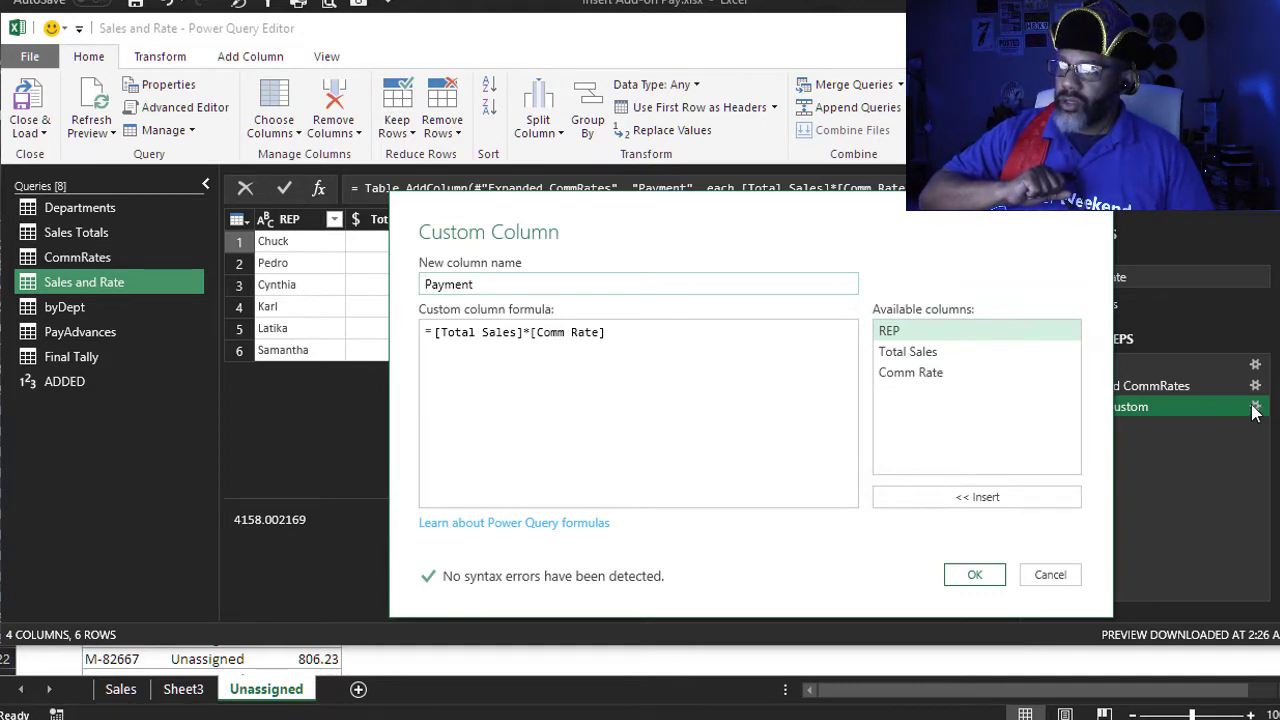
pyautogui.click(698, 338)
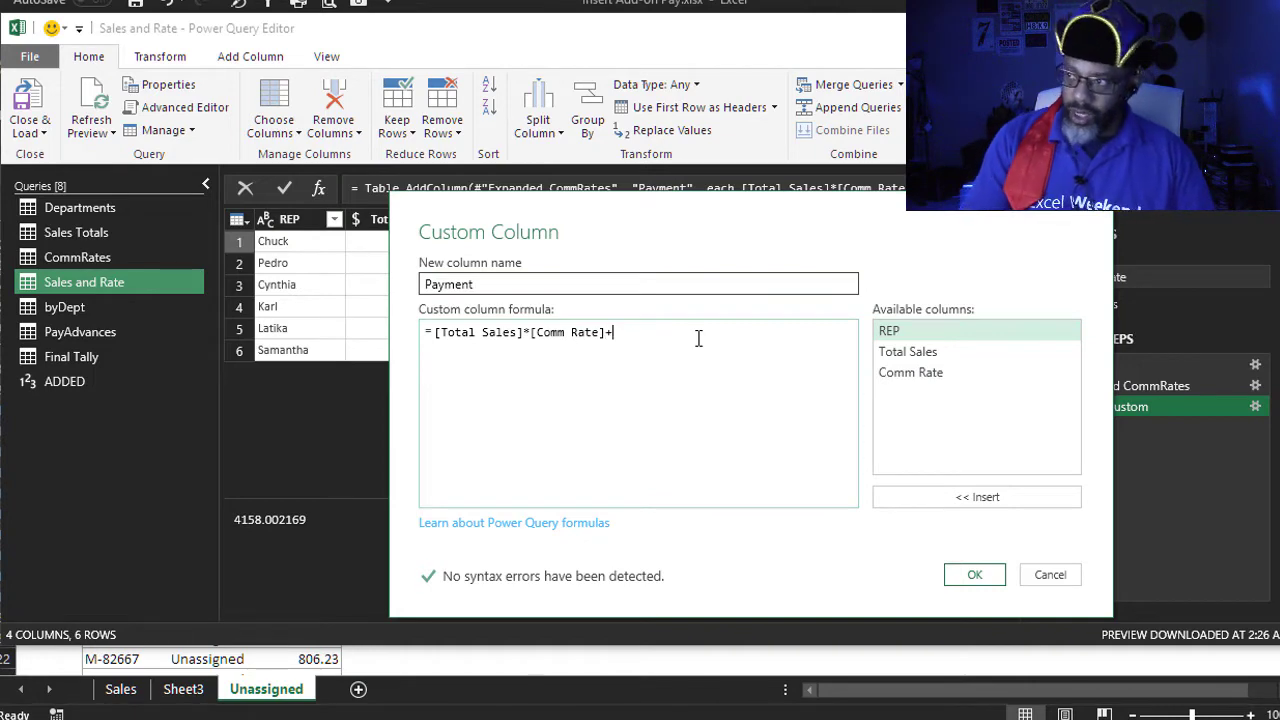
pyautogui.write('+ADDED')
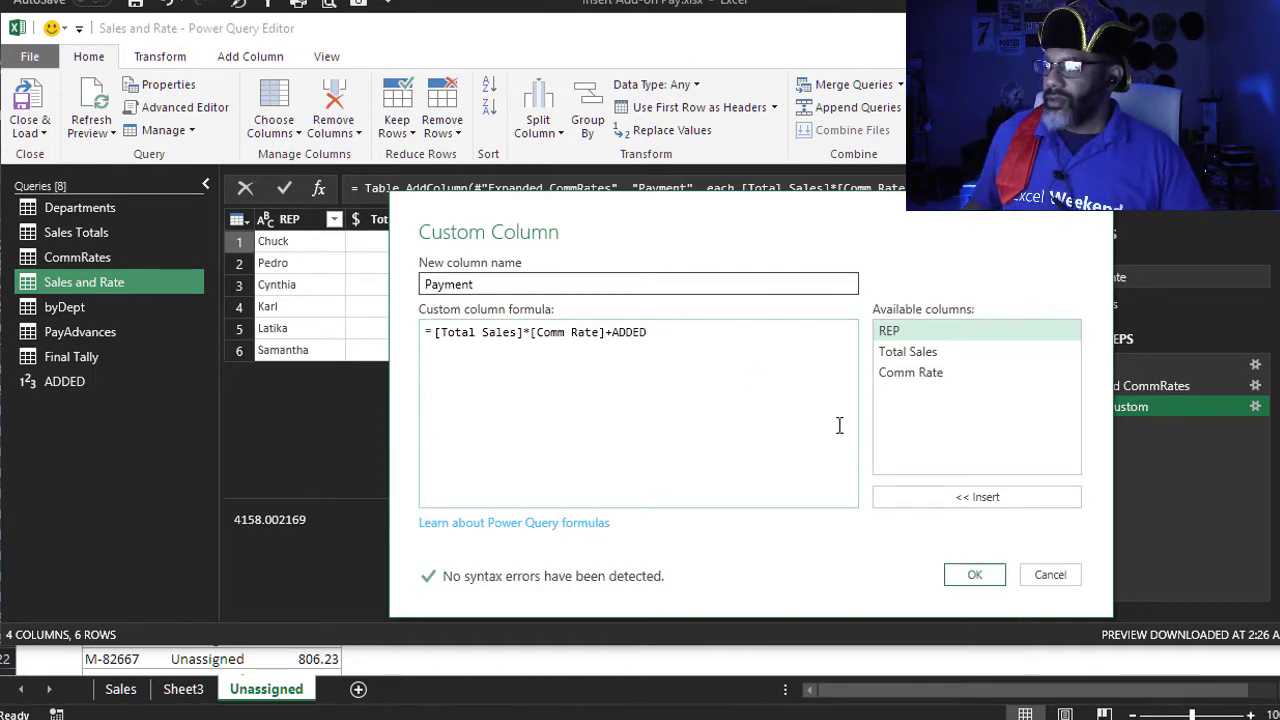
pyautogui.click(975, 576)
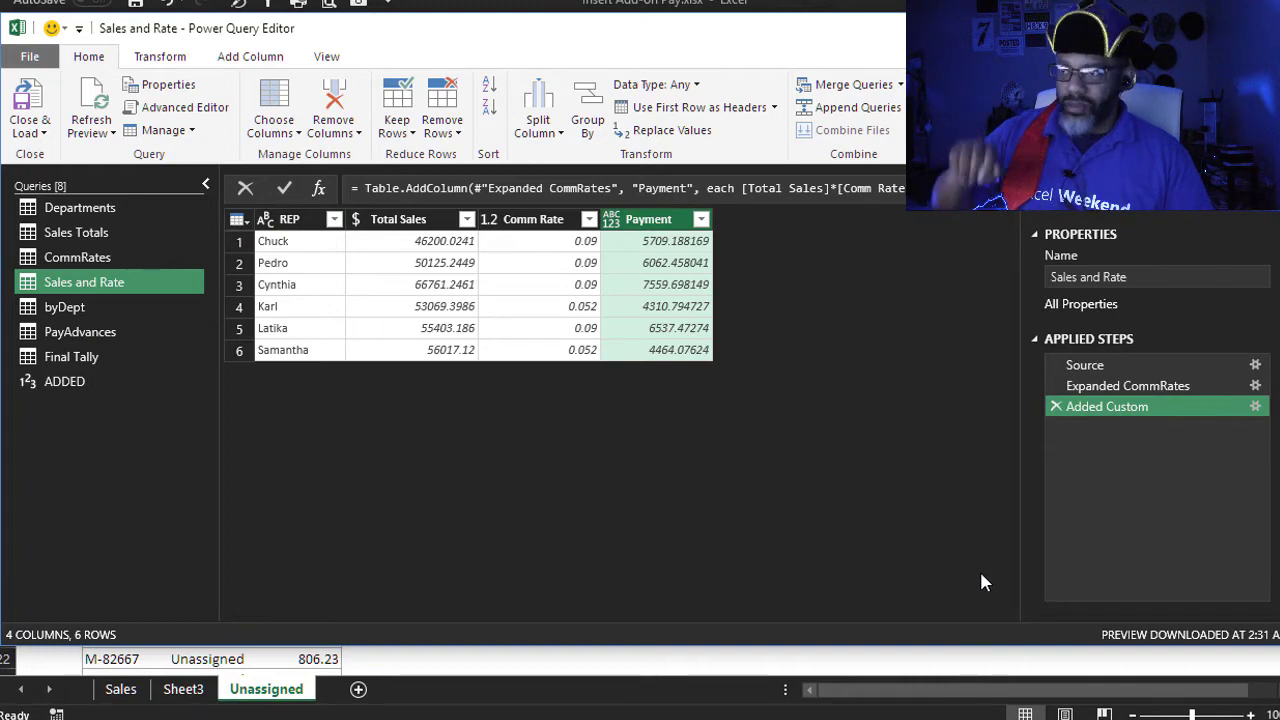
pyautogui.click(30, 103)
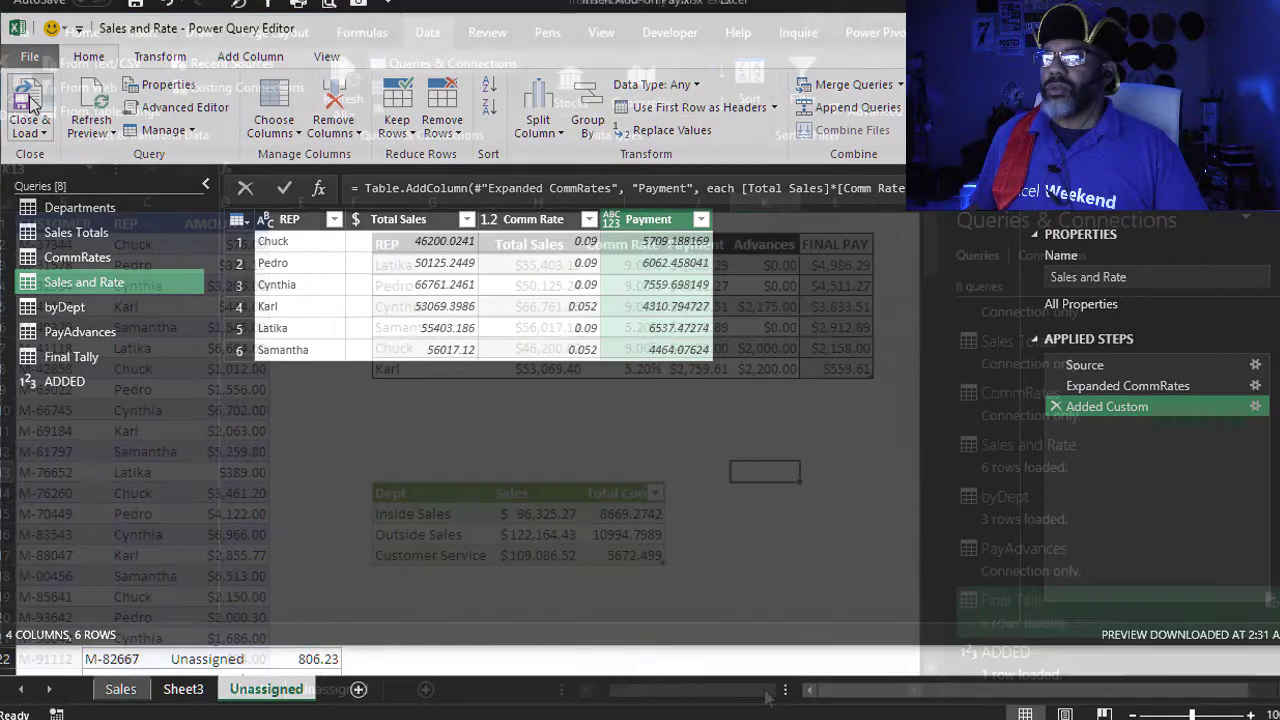